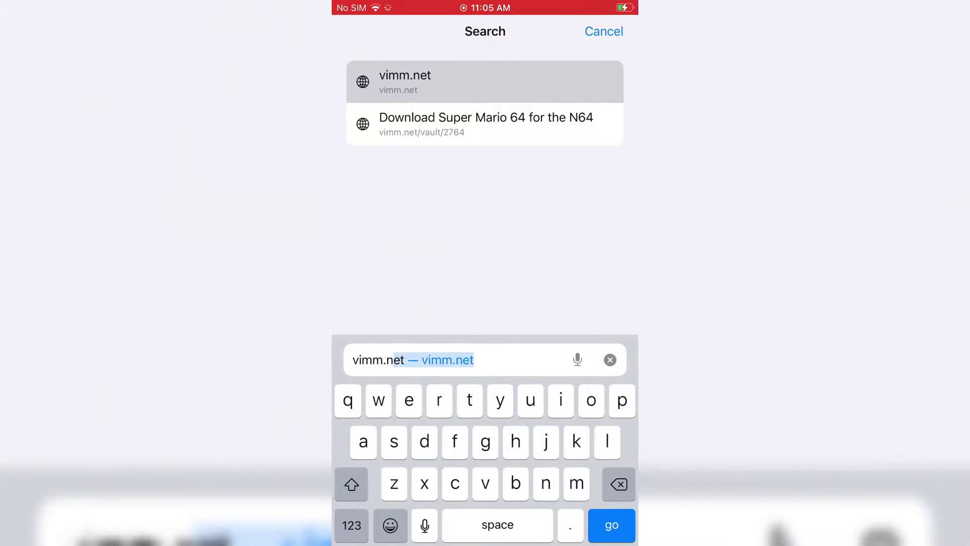
{"action": "type", "text": "t"}
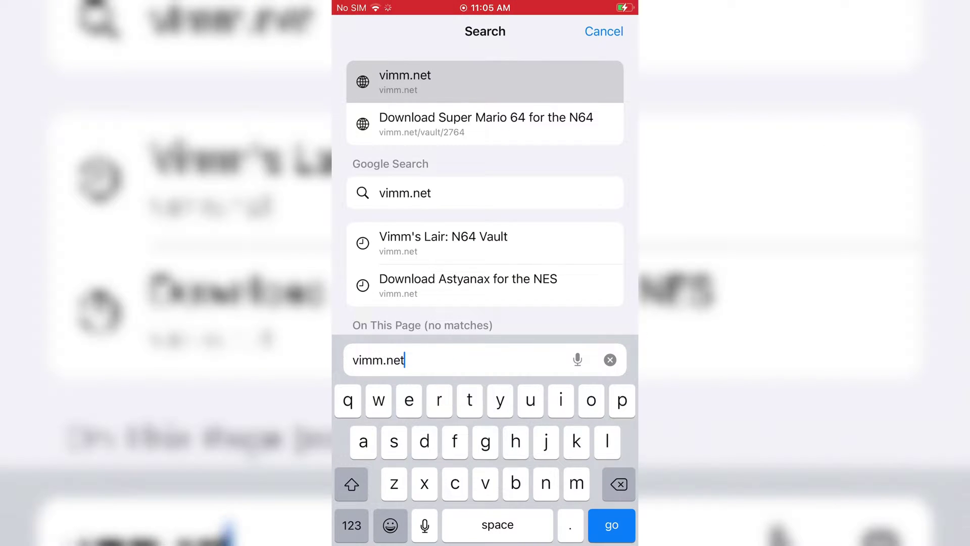
Load vimm.net in Safari, then import Super Mario 64 (USA).zip into Delta and launch it.
{"action": "key", "text": "Return"}
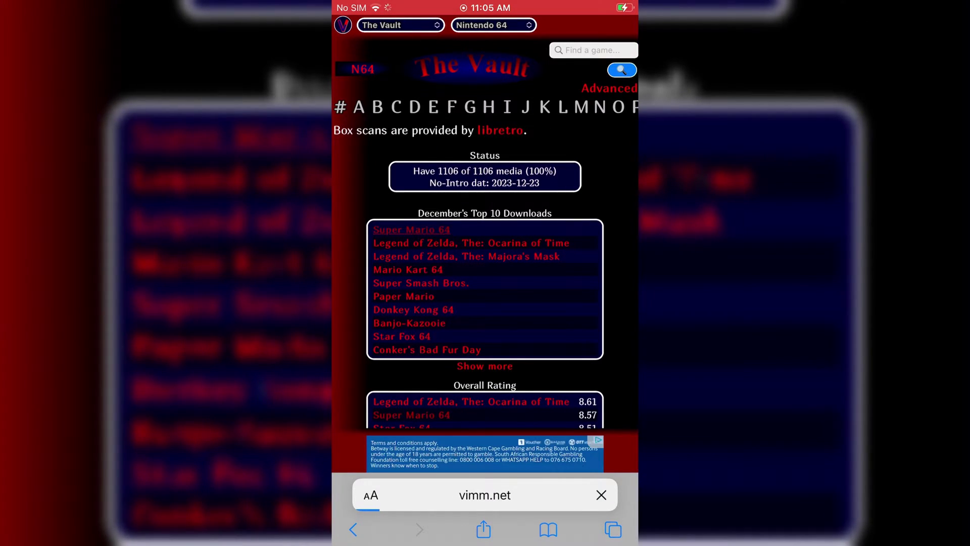
{"action": "scroll", "coordinate": [486, 288], "scroll_direction": "down", "scroll_amount": 2}
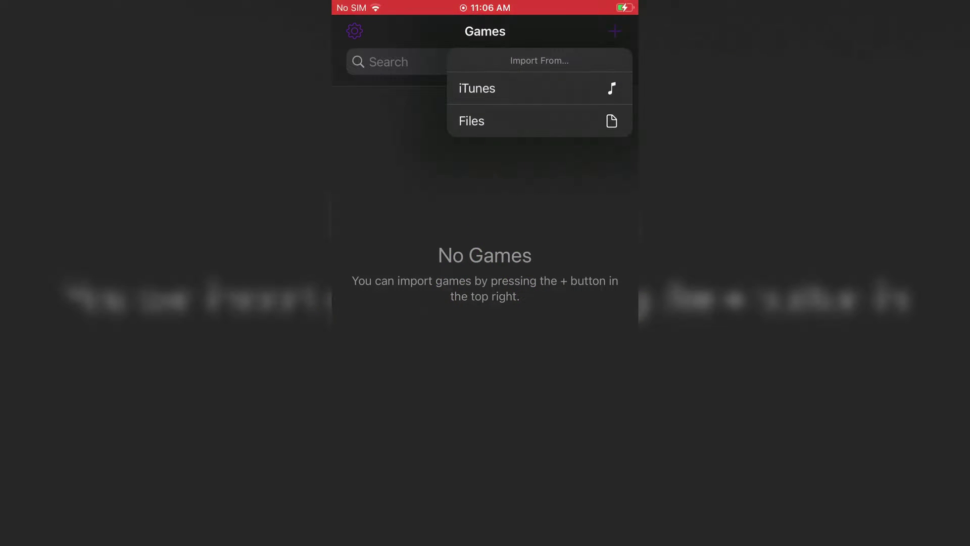
{"action": "left_click", "coordinate": [472, 121]}
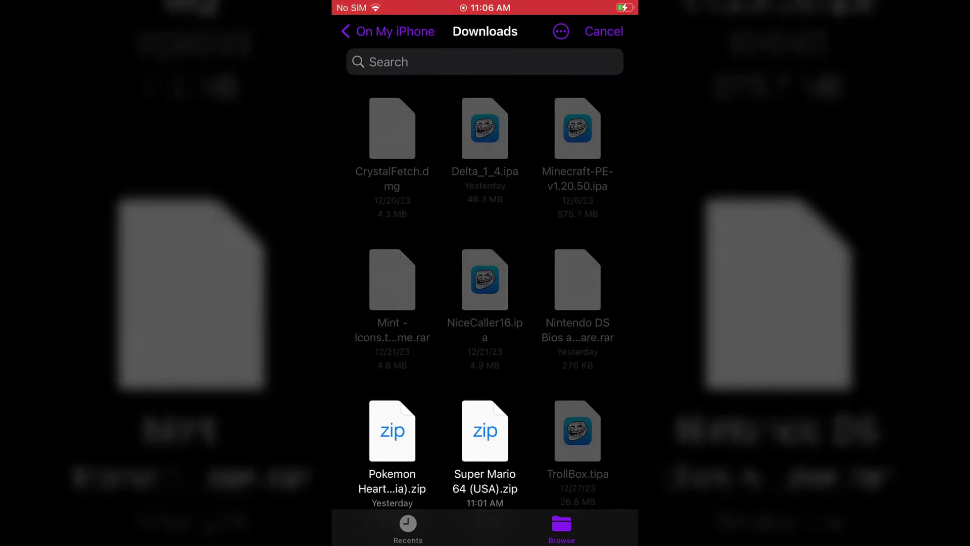
{"action": "scroll", "coordinate": [485, 303], "scroll_direction": "down", "scroll_amount": 3}
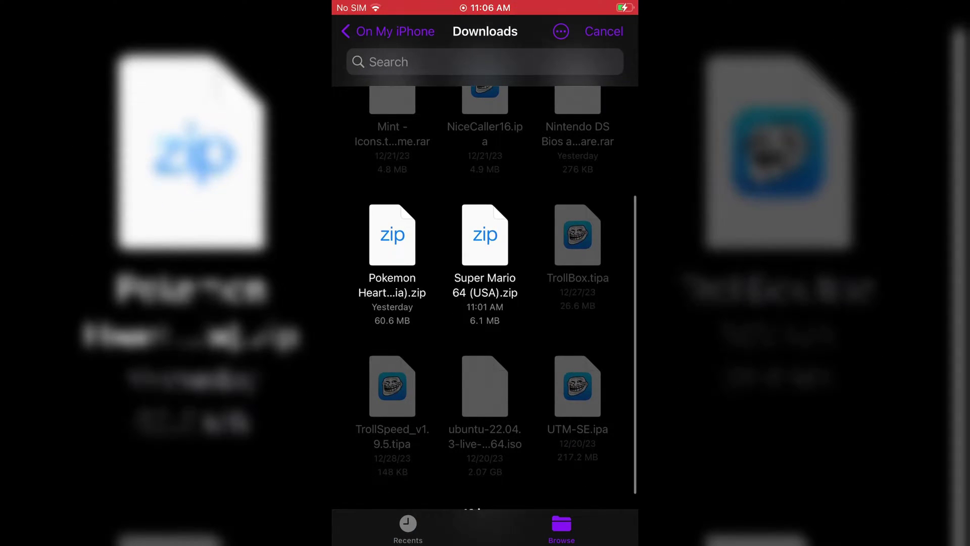
{"action": "left_click", "coordinate": [484, 236]}
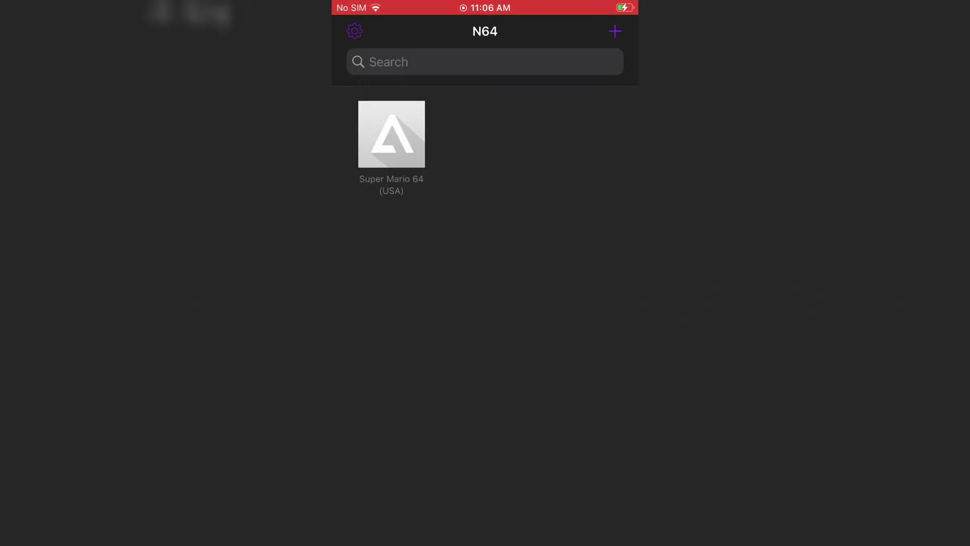
{"action": "left_click", "coordinate": [392, 133]}
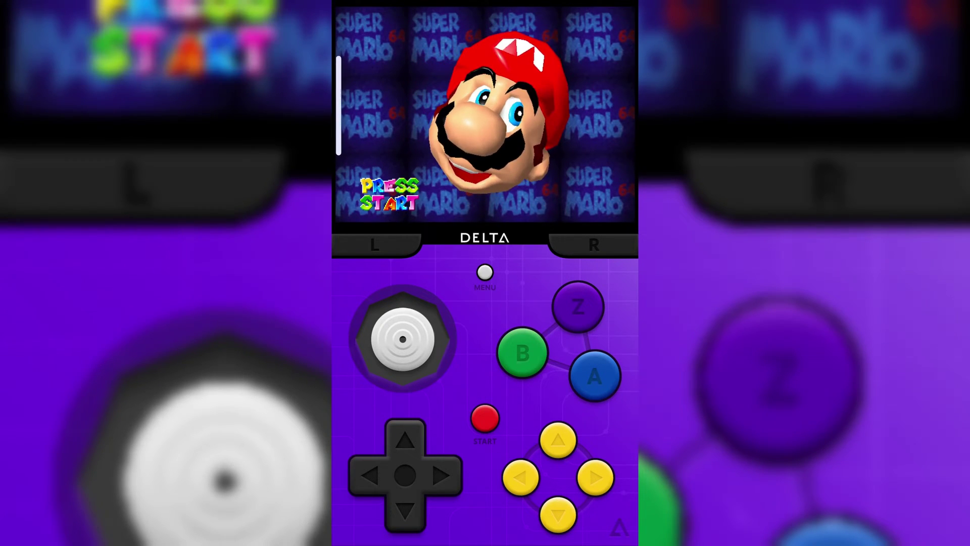
Press Start at the title screen and begin a new game on file Mario A.
{"action": "left_click", "coordinate": [486, 417]}
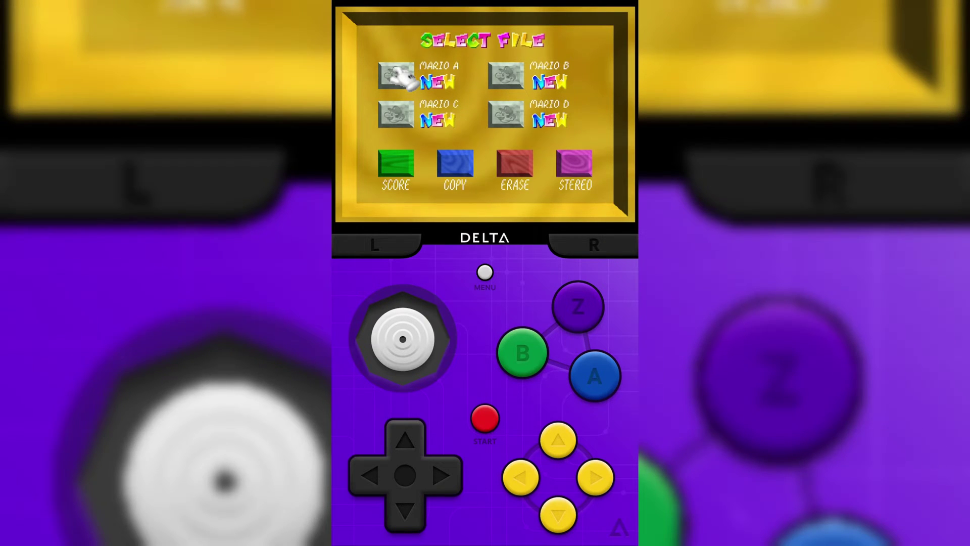
{"action": "left_click", "coordinate": [595, 376]}
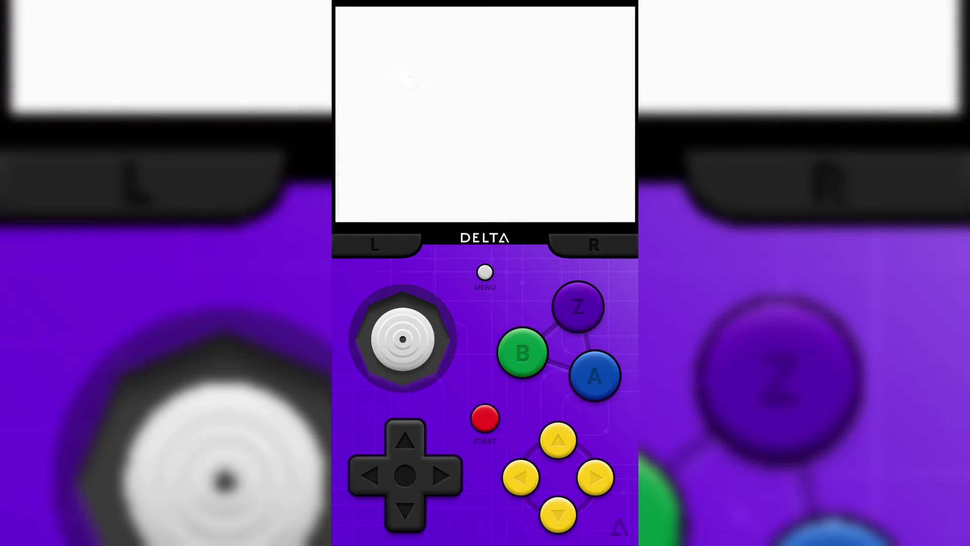